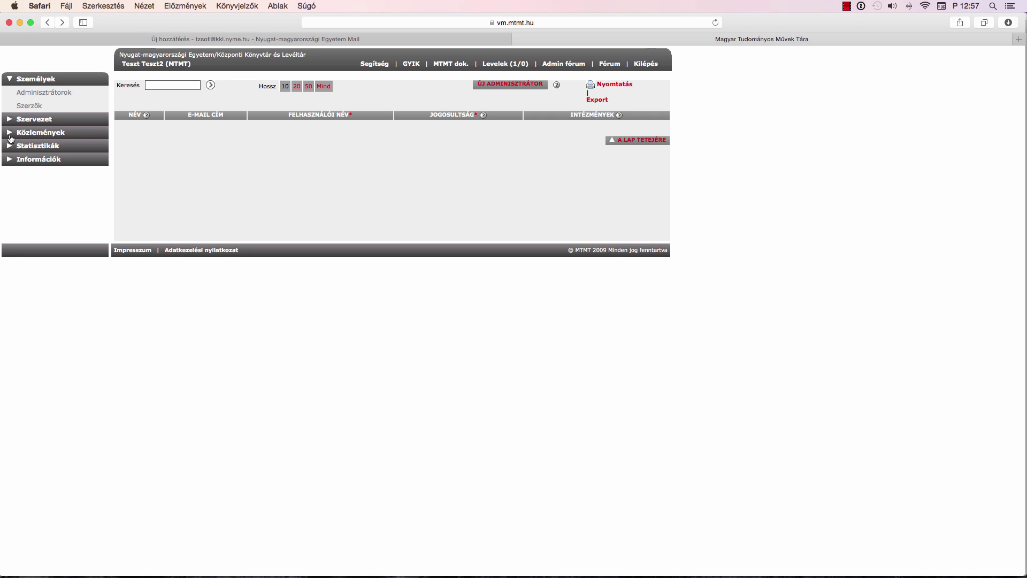
Open the publication search and set its data scope to "Minden nyilvános és intézményi nem nyilvános adatok".
click(10, 138)
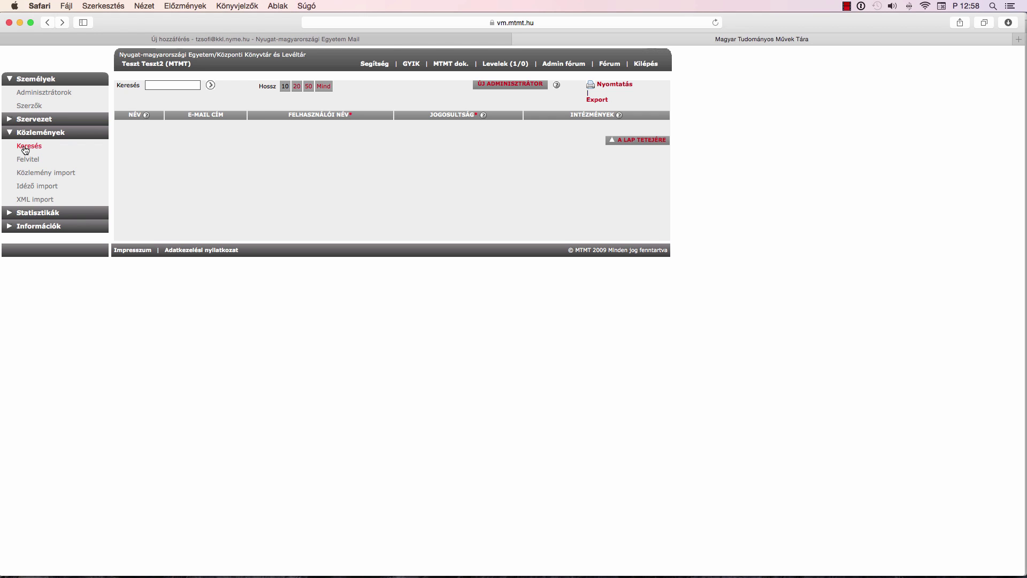
click(25, 149)
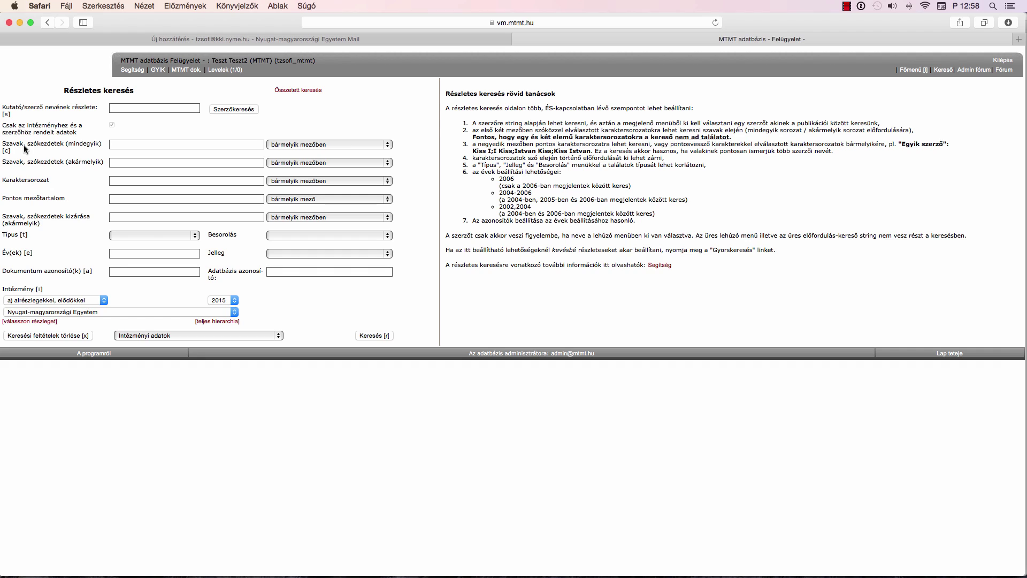
click(277, 335)
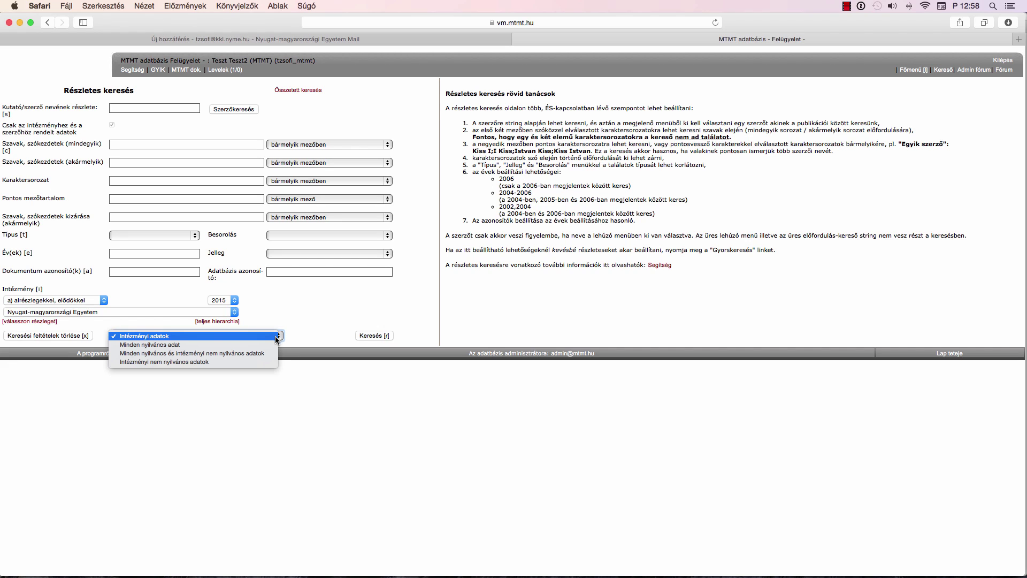
click(263, 353)
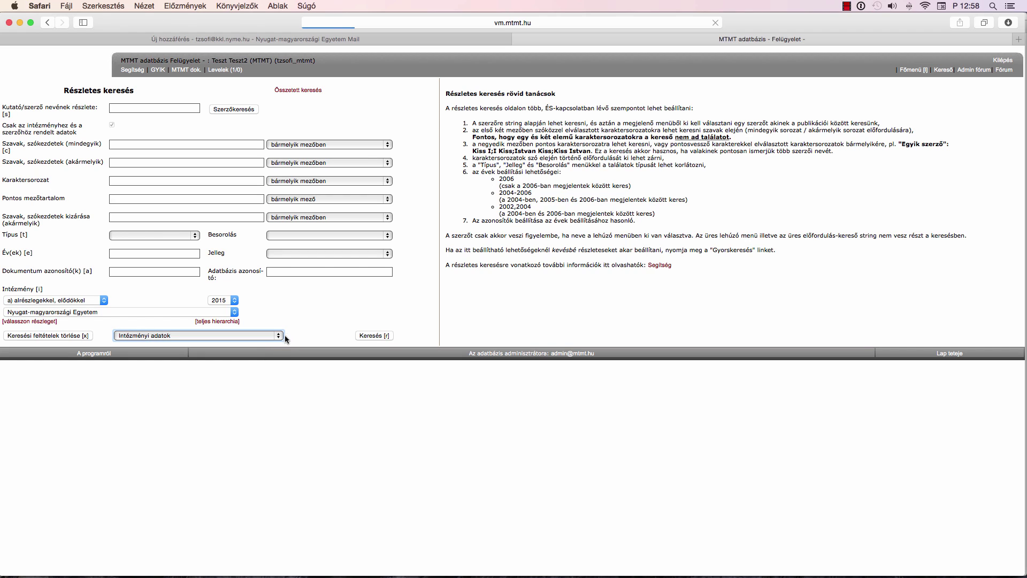
click(281, 336)
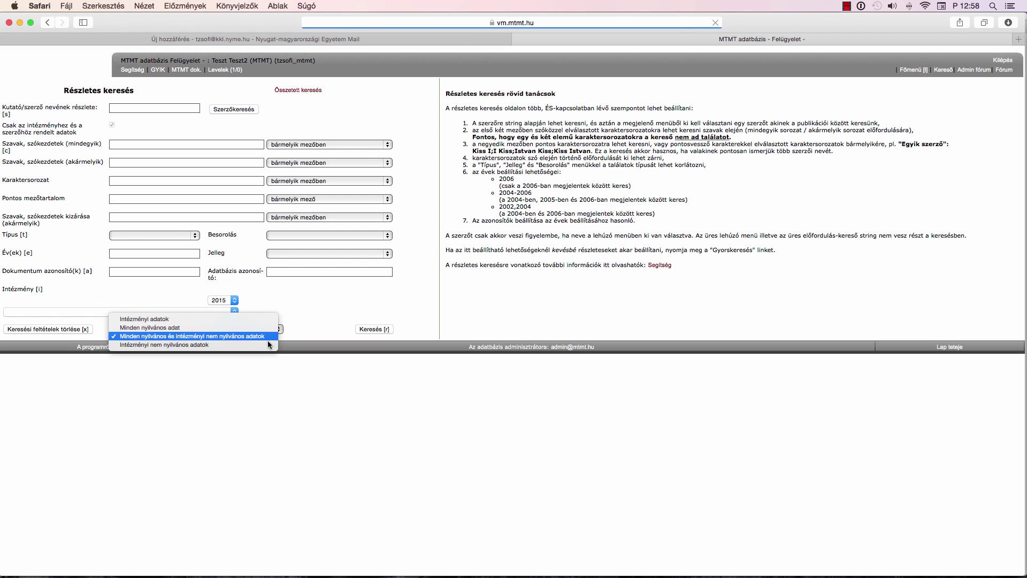
click(268, 335)
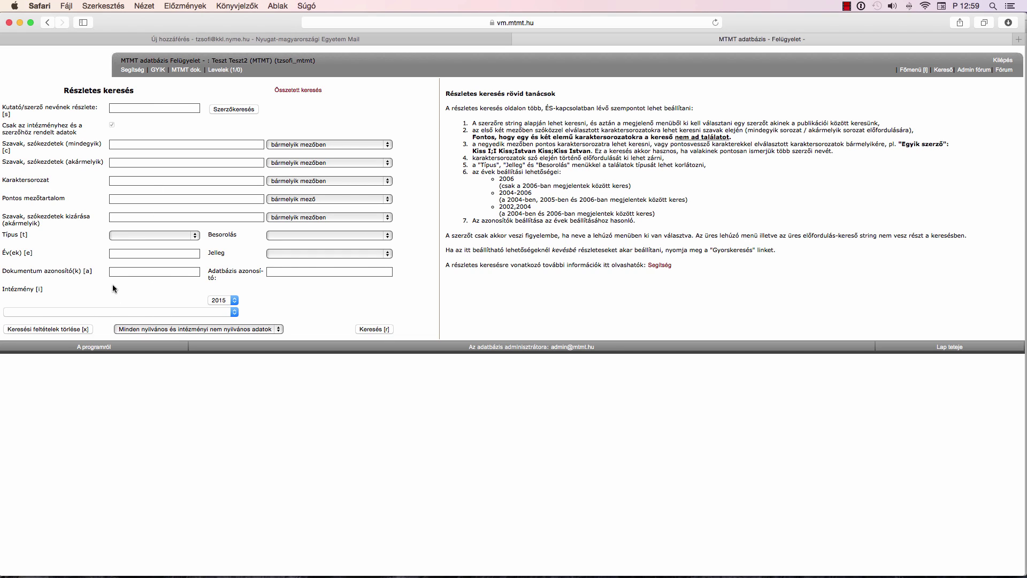
Set the search institution to Nyugat-magyarországi Egyetem and narrow it to the Simonyi Károly faculty's Fizikai és Elektrotechnikai Intézet.
click(235, 313)
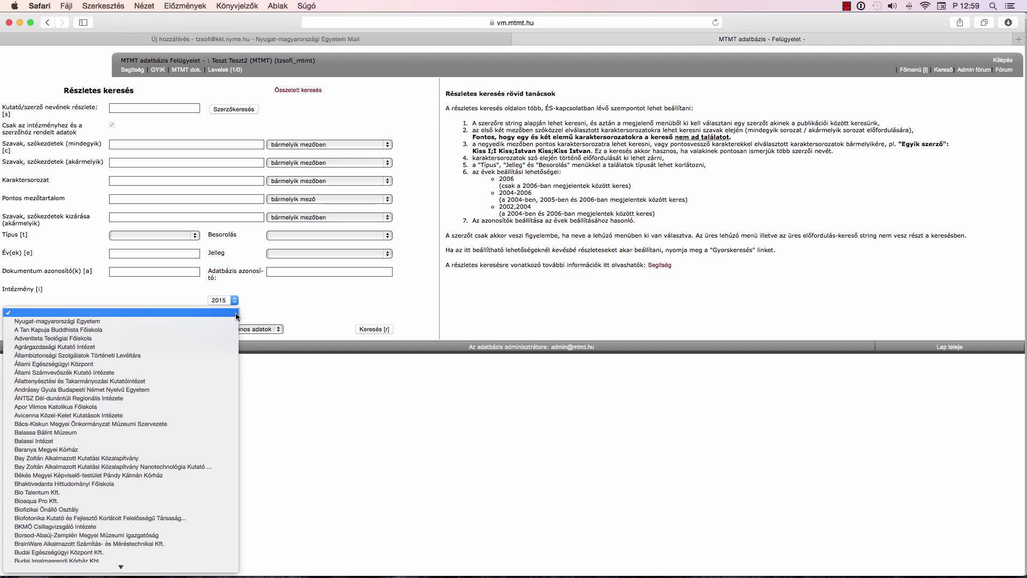
click(208, 322)
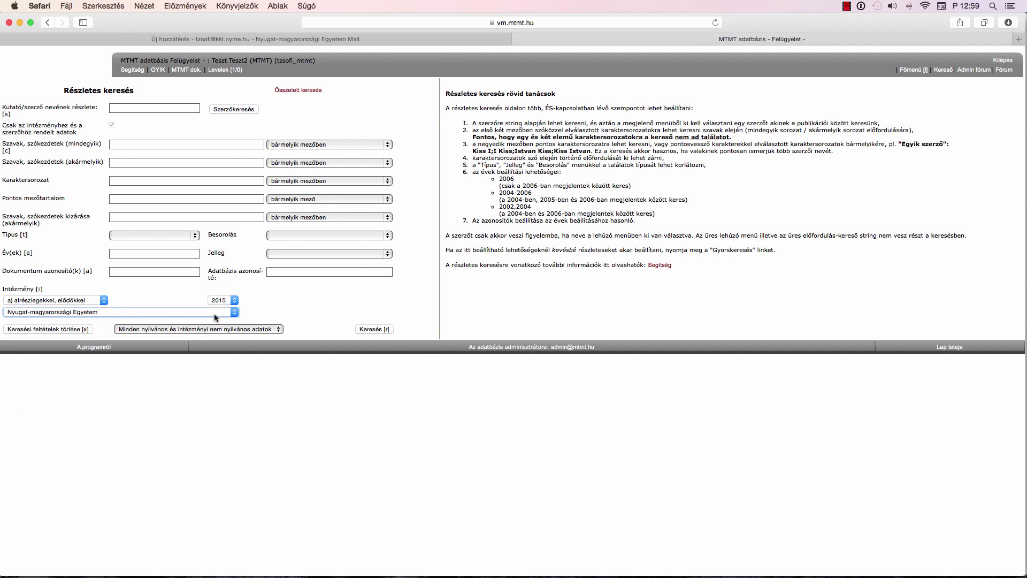
click(37, 321)
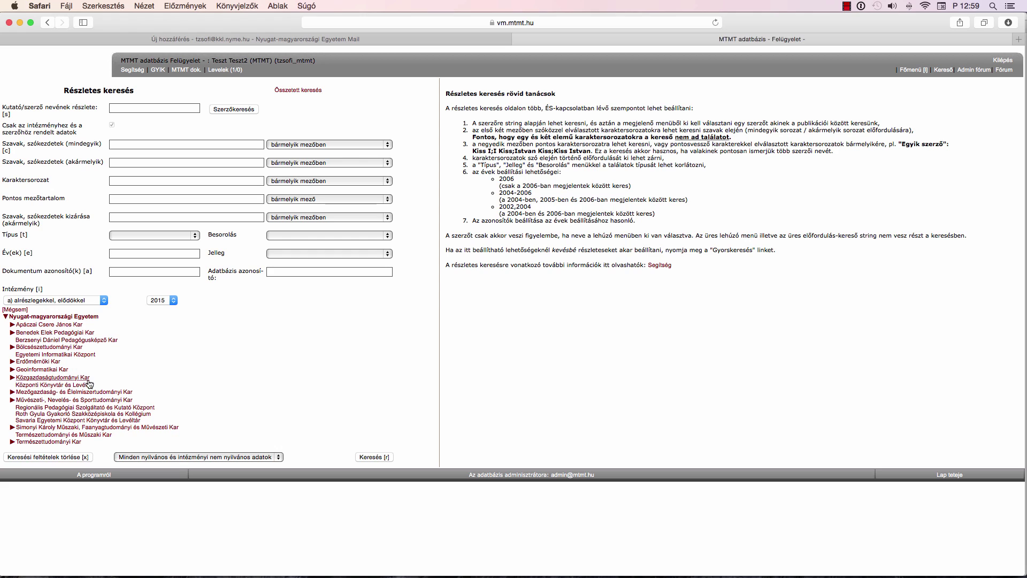
click(78, 428)
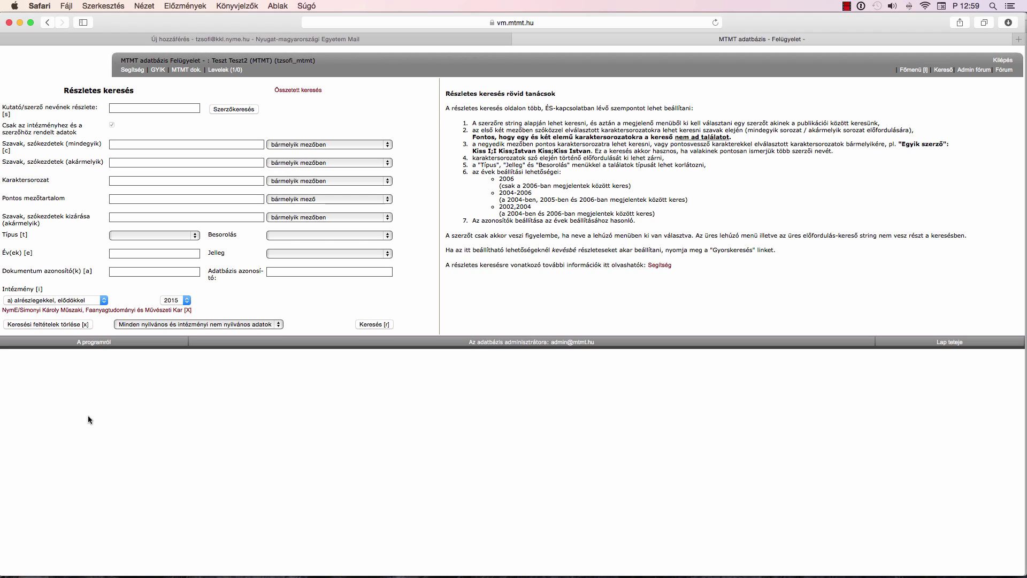
click(90, 311)
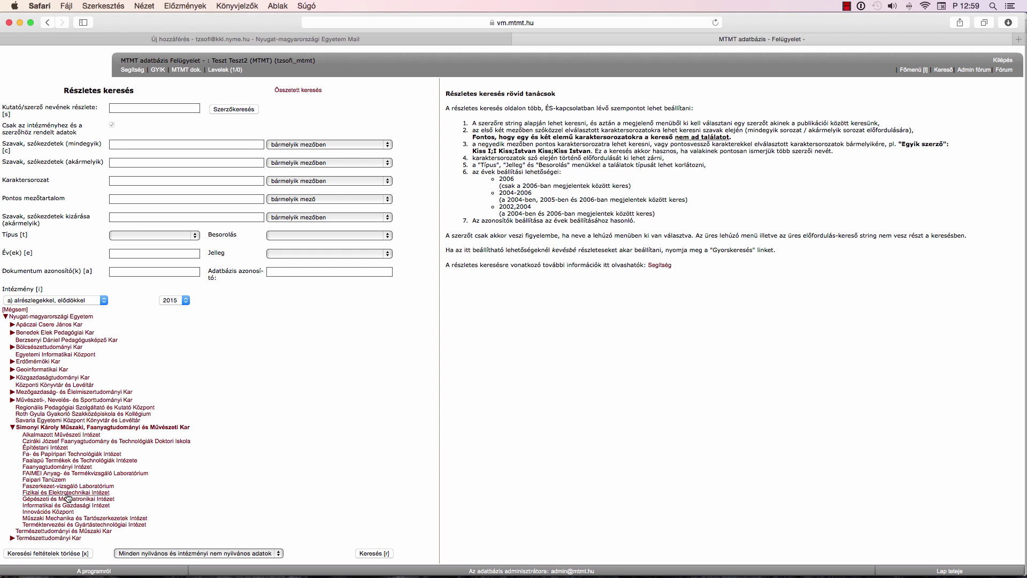
click(58, 488)
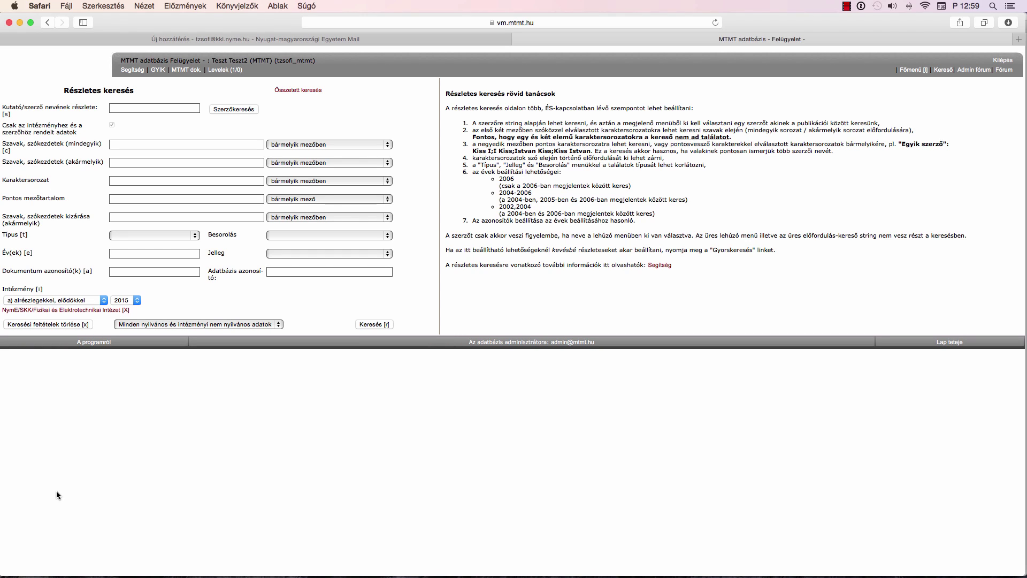
Enter a publication year filter and run the search for the institute's publications.
click(122, 253)
click(136, 300)
click(136, 300)
click(117, 254)
text(014)
click(369, 324)
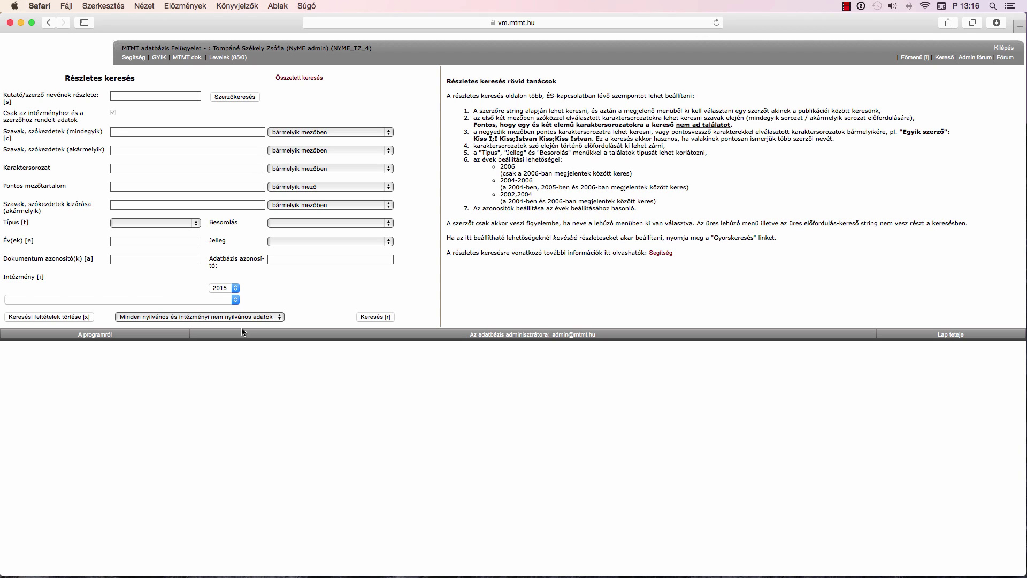
Restrict the search to Nyugat-magyarországi Egyetem, Simonyi Károly faculty, Fizikai és Elektrotechnikai Intézet, and run it.
click(238, 303)
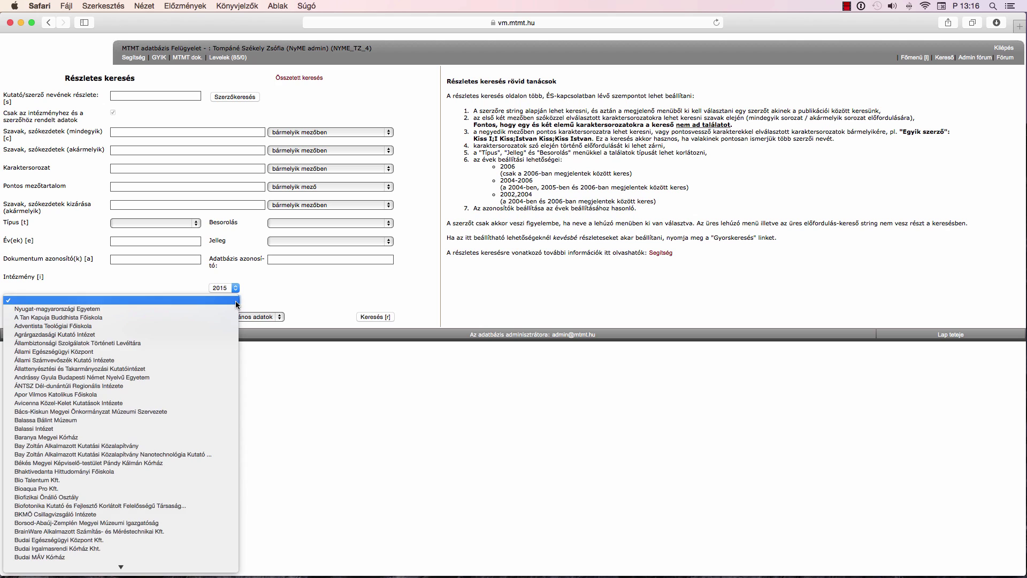
key(Up)
key(Return)
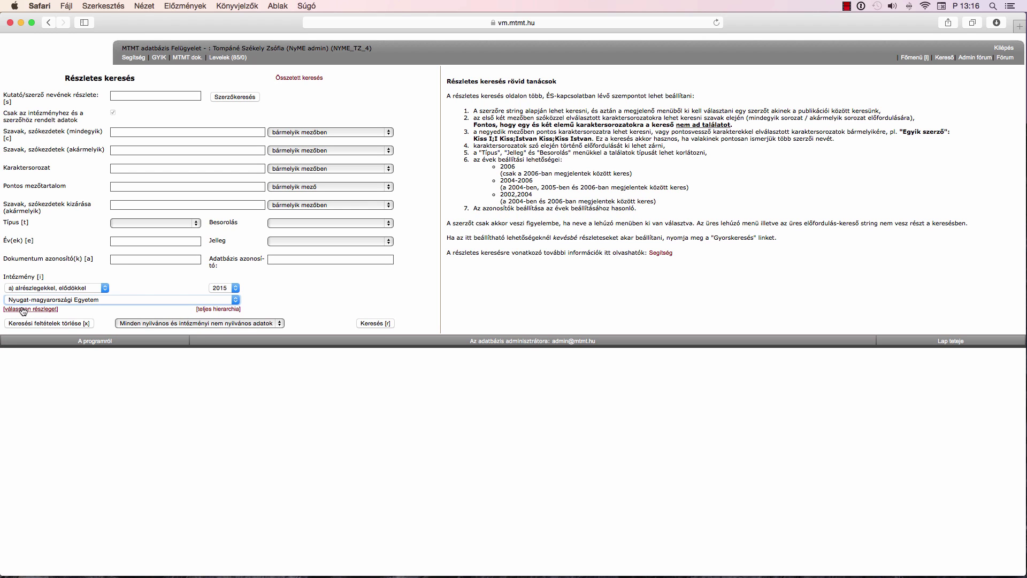
click(23, 309)
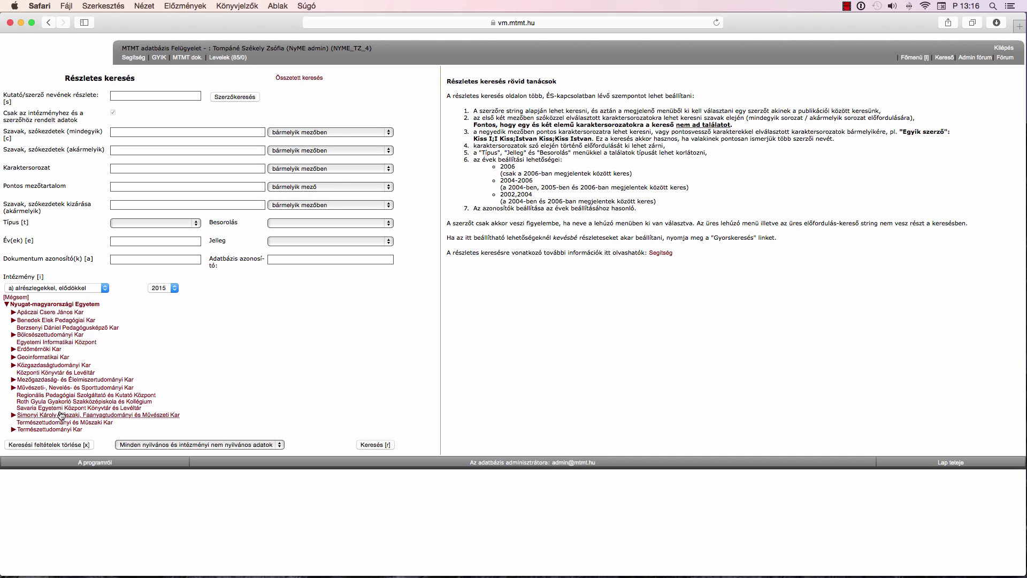
click(61, 416)
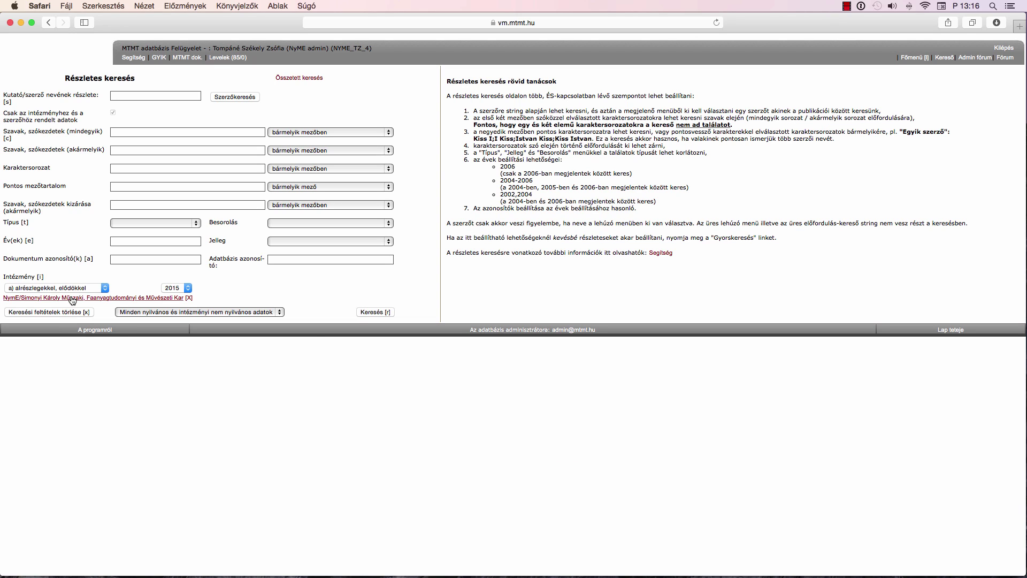
click(72, 299)
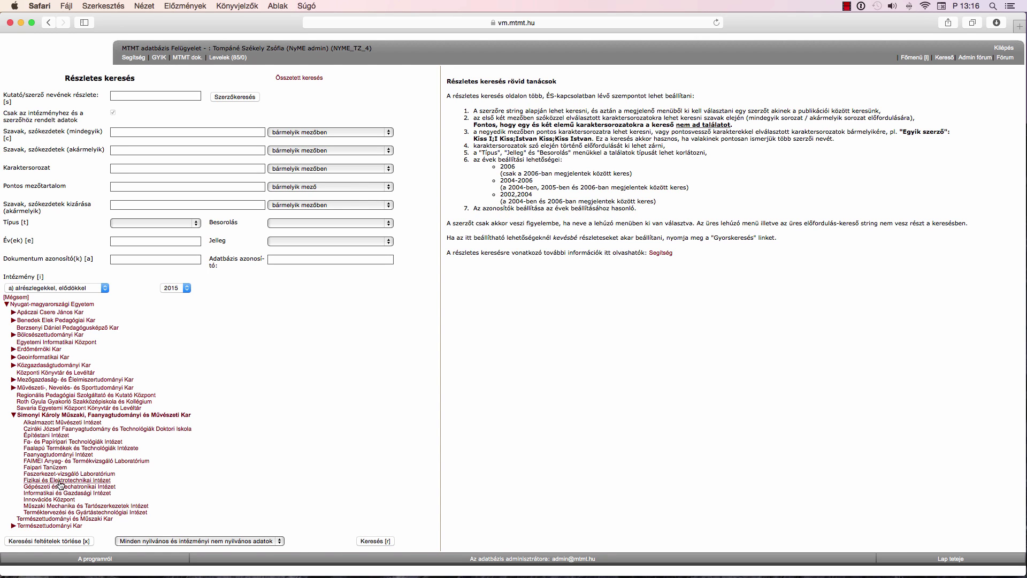
click(59, 493)
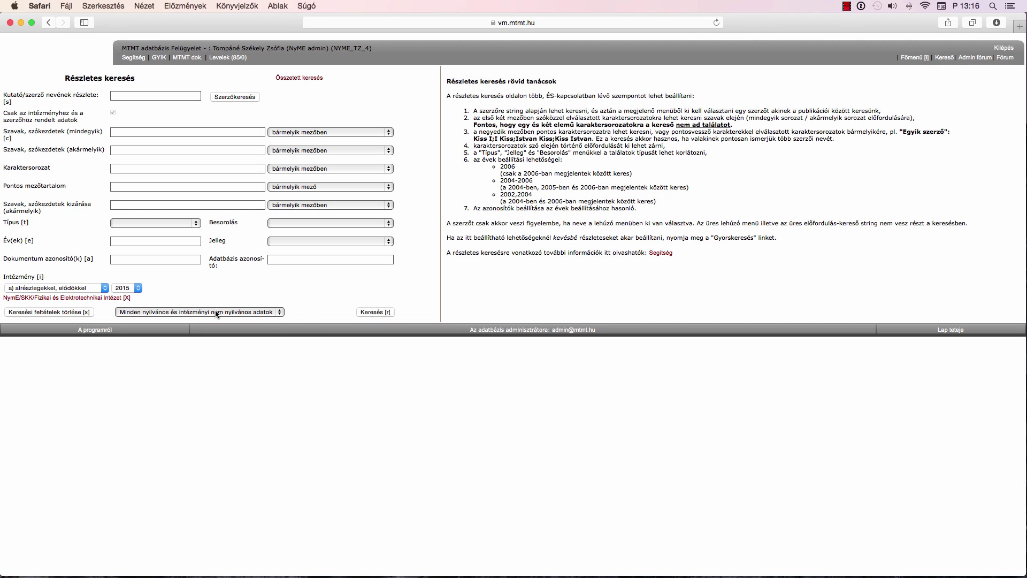
click(378, 314)
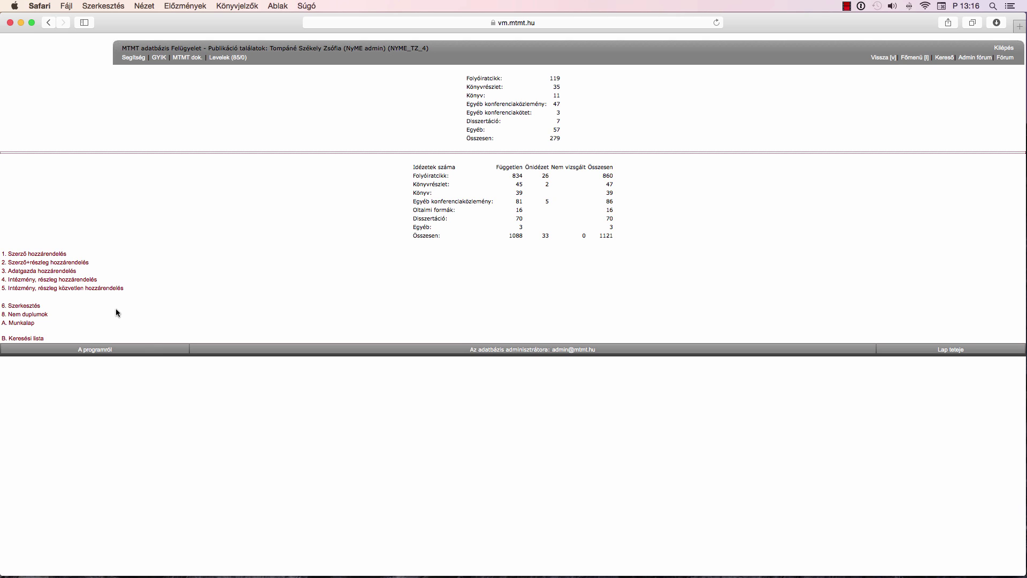
Open "Intézmény, részleg hozzárendelés" for the results and choose the Simonyi Károly faculty's Fizikai és Elektrotechnikai Intézet as the unit.
click(62, 283)
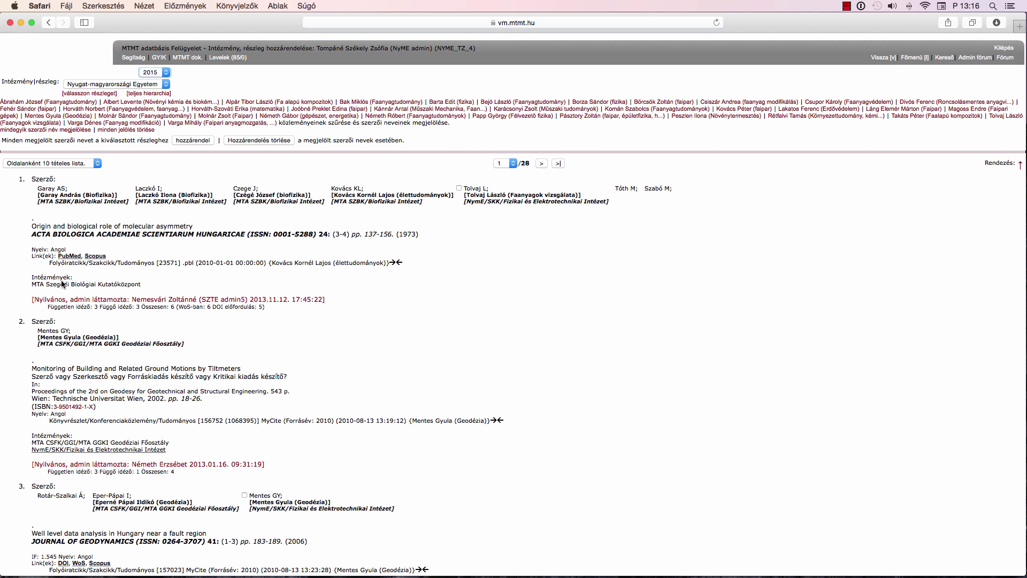
click(87, 95)
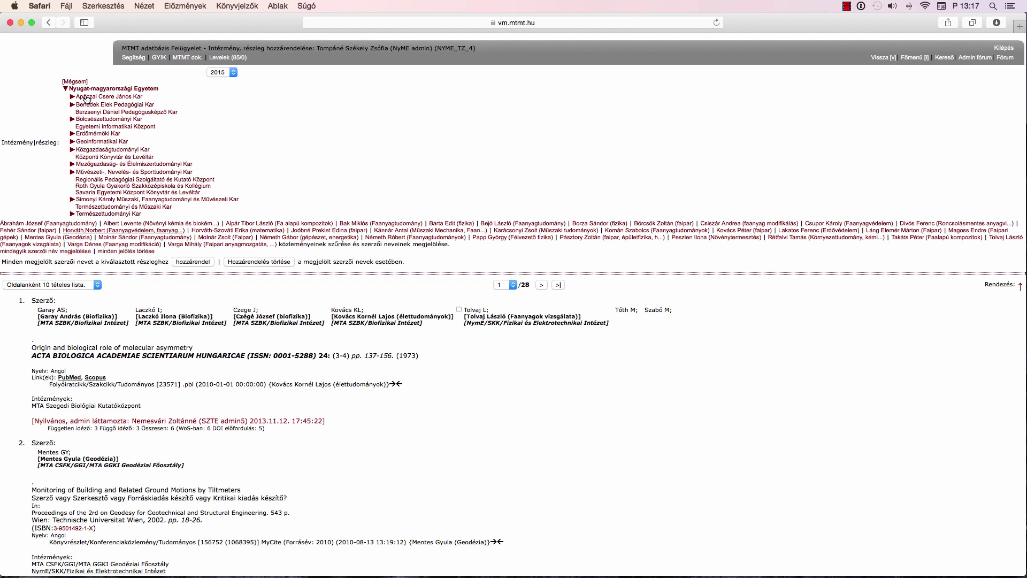
click(112, 200)
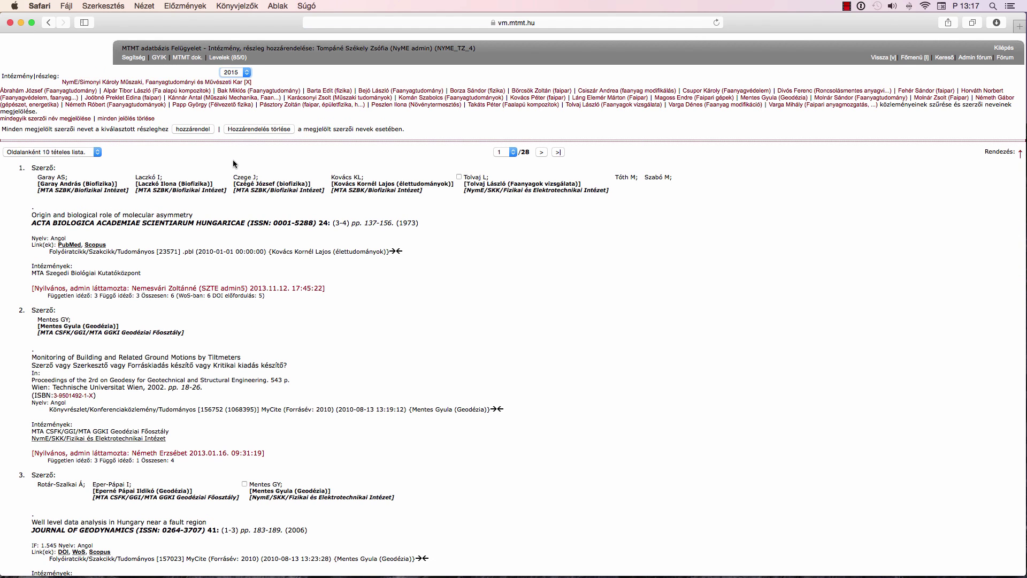
click(162, 85)
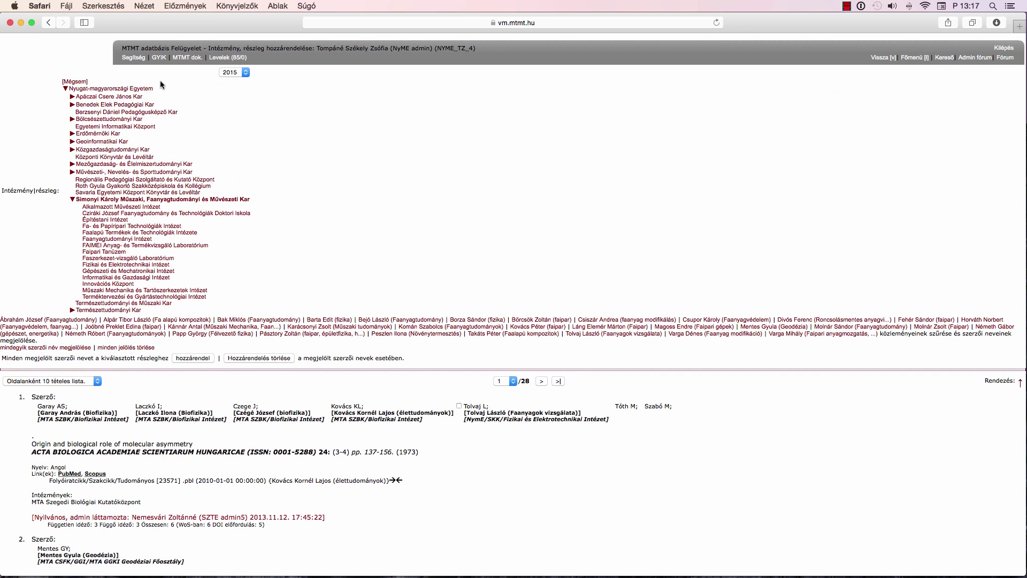
click(119, 266)
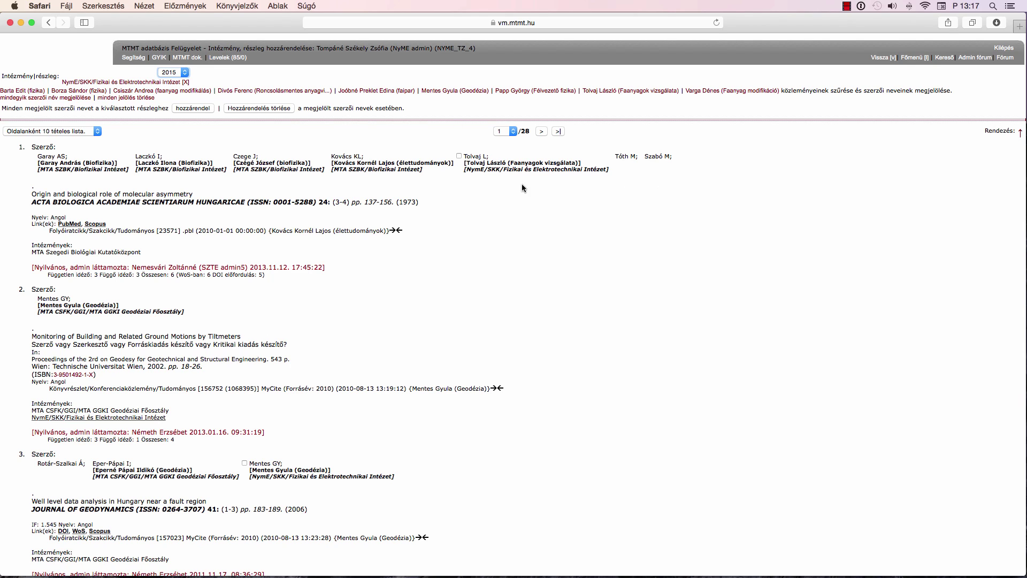
Set the publication list to show all results on one page ("Összes találat egy oldalon").
click(98, 133)
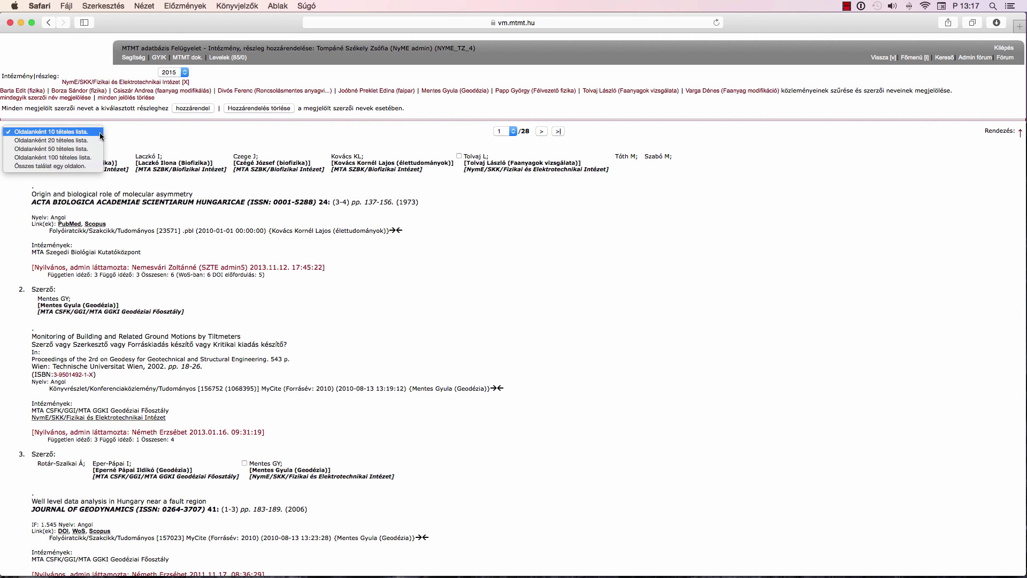
click(75, 166)
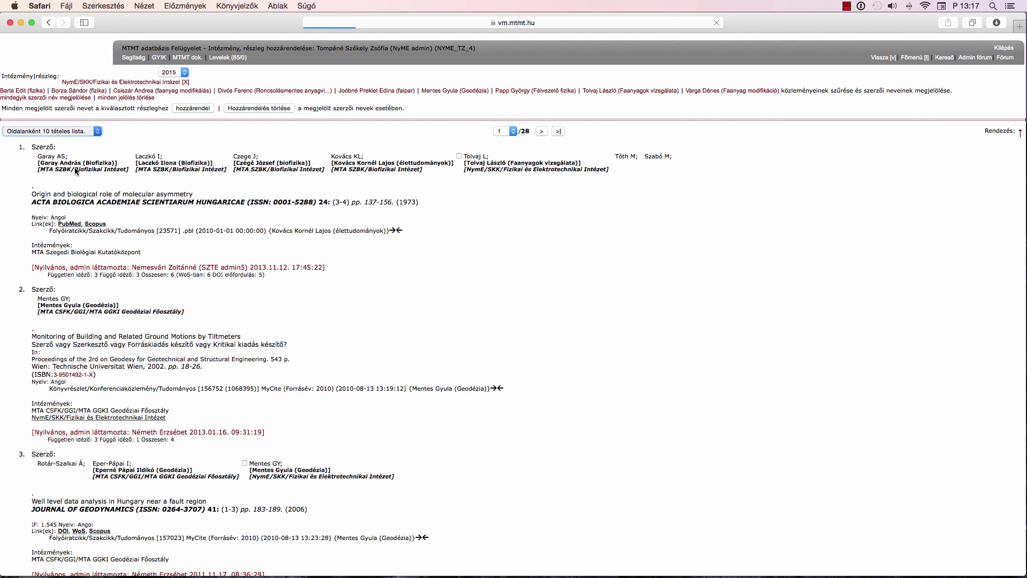